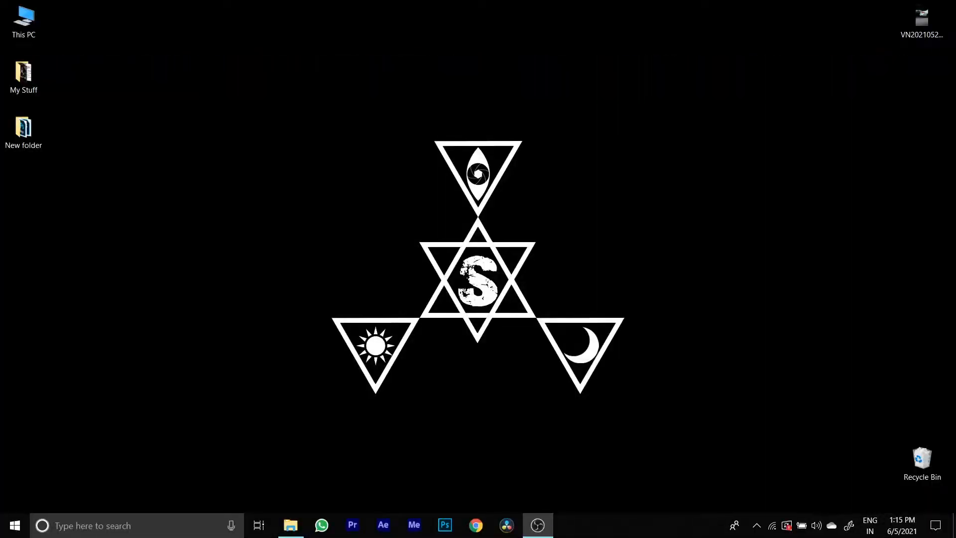
# - Open Premiere Pro and create a new project named "Color grade"
pyautogui.click(353, 524)
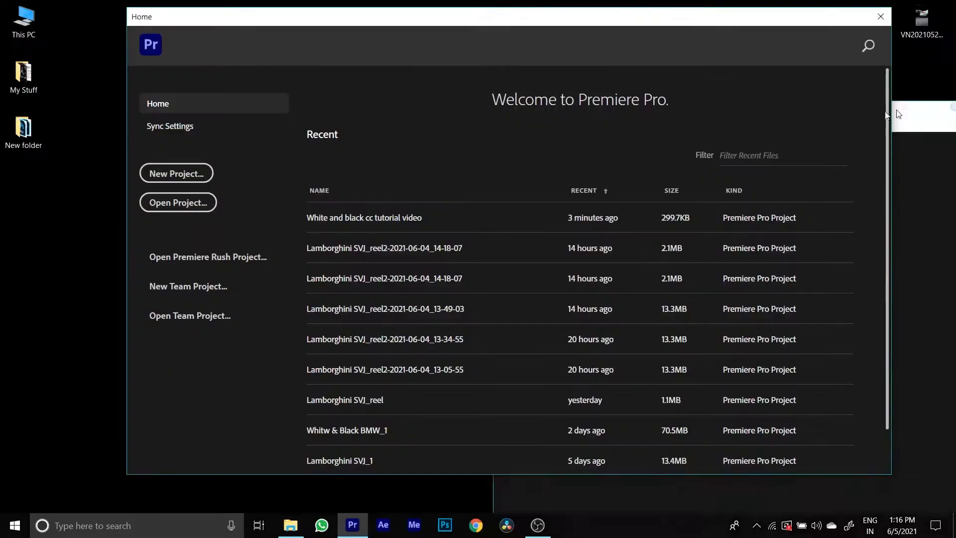
pyautogui.click(185, 176)
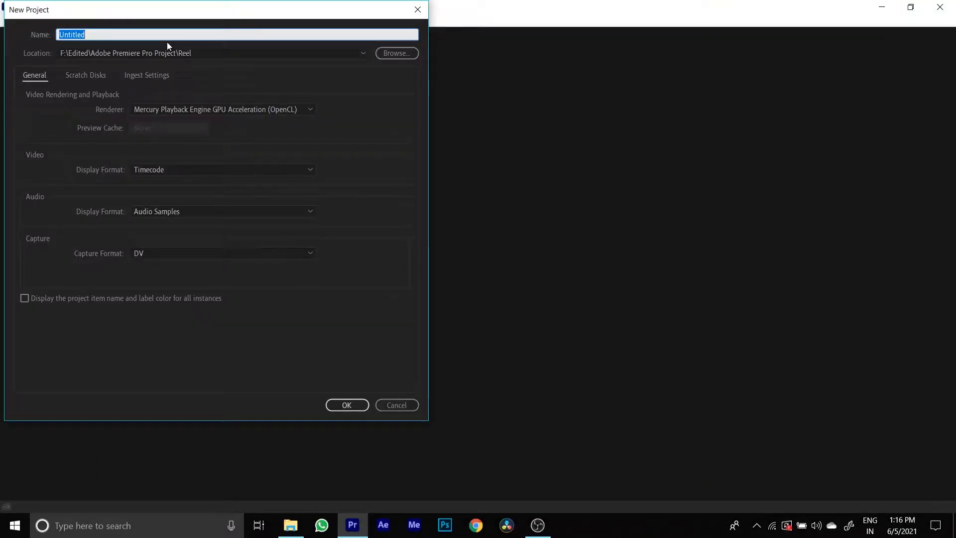
pyautogui.write('Color grade')
pyautogui.press('Return')
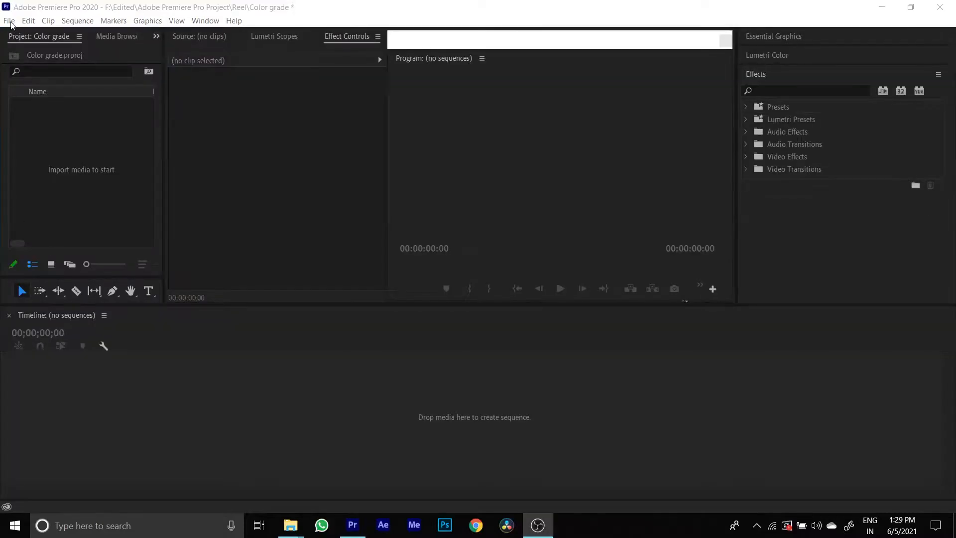
# - Import the video clip MVI_0919 from the BMW Blank &White Cars folder into the project
pyautogui.click(9, 21)
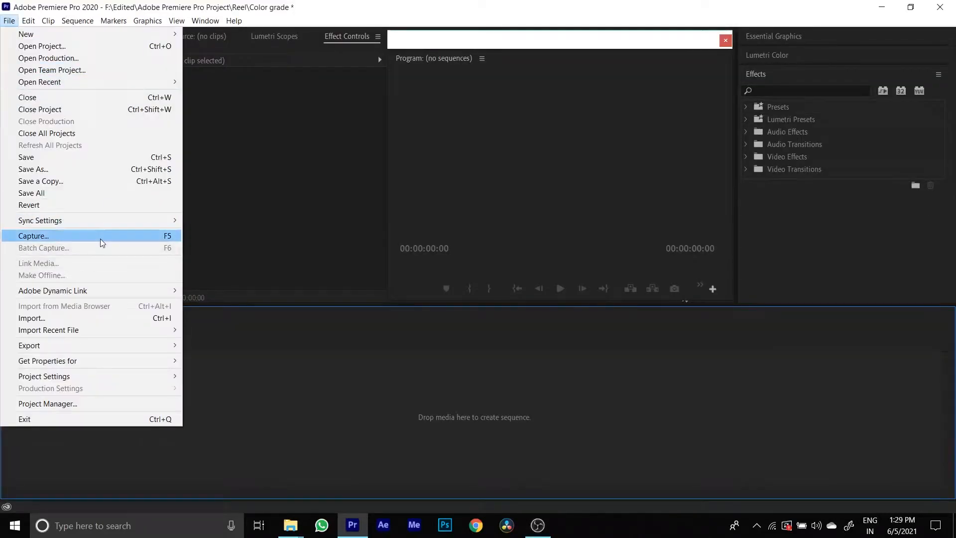
pyautogui.click(142, 318)
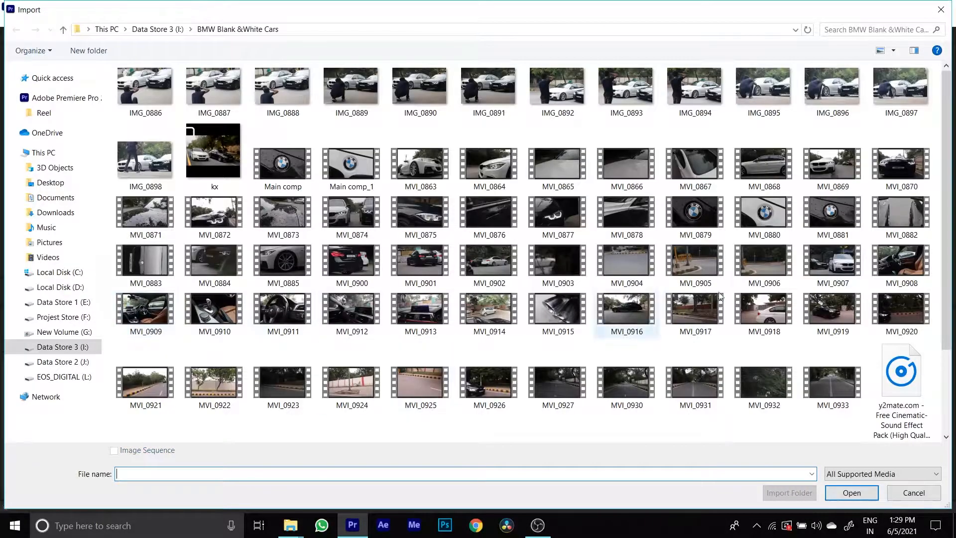
pyautogui.moveTo(844, 309); pyautogui.dragTo(820, 324)
pyautogui.doubleClick(820, 324)
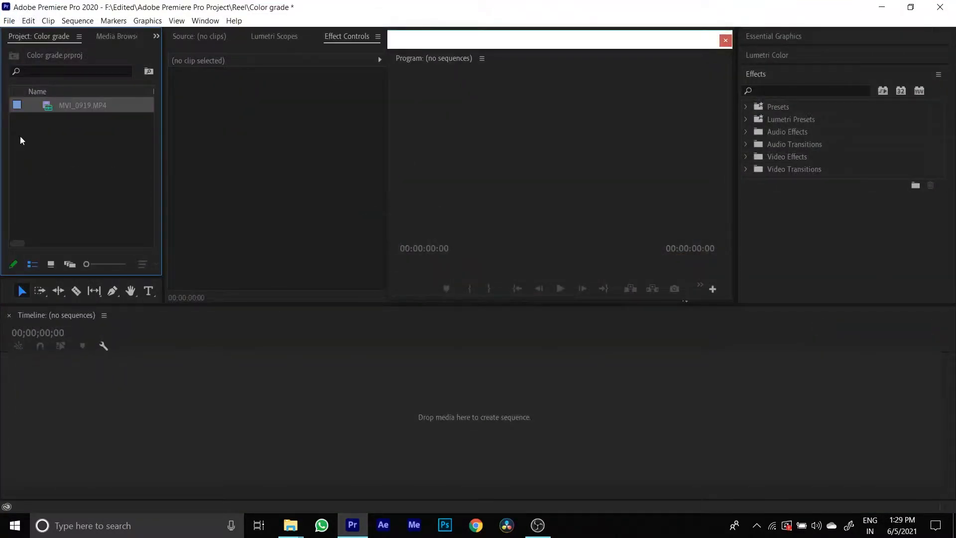
# - Add MVI_0919 from its File Explorer folder to the empty timeline as a new sequence
pyautogui.moveTo(208, 387); pyautogui.dragTo(201, 405)
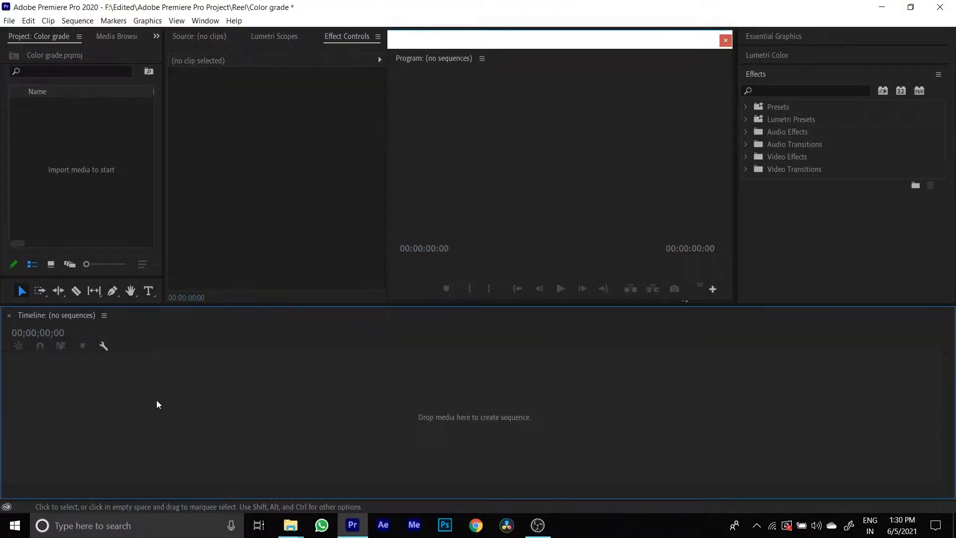
pyautogui.click(224, 466)
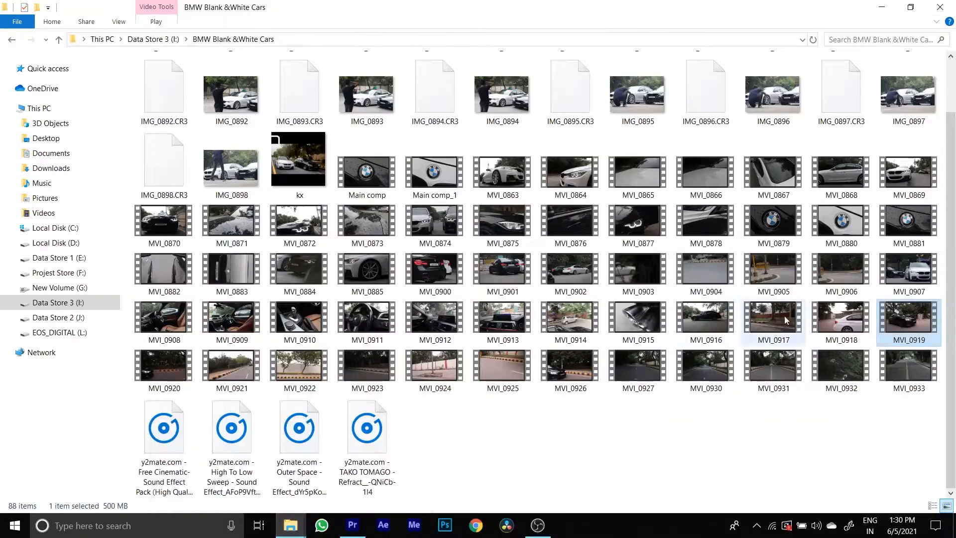
pyautogui.moveTo(901, 334); pyautogui.dragTo(217, 417)
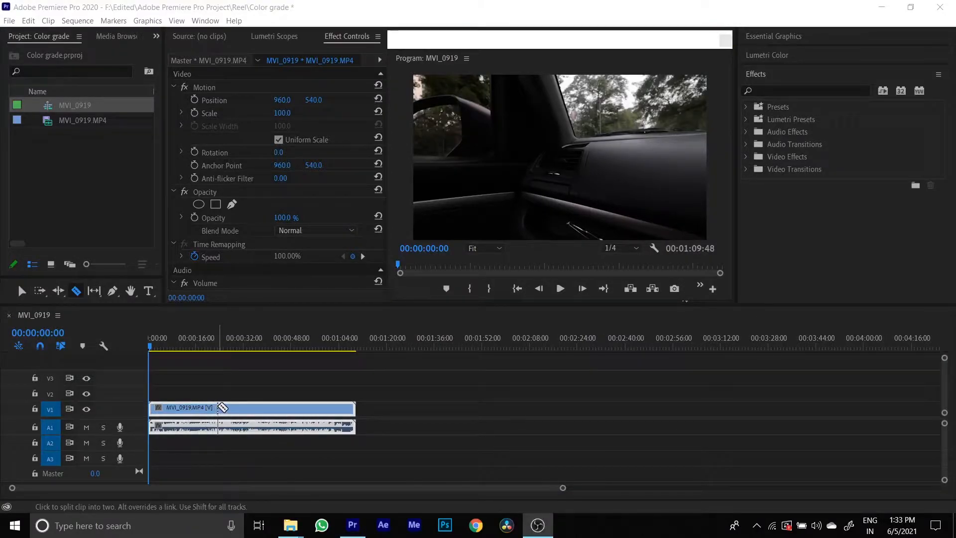
pyautogui.click(219, 408)
pyautogui.press('z')
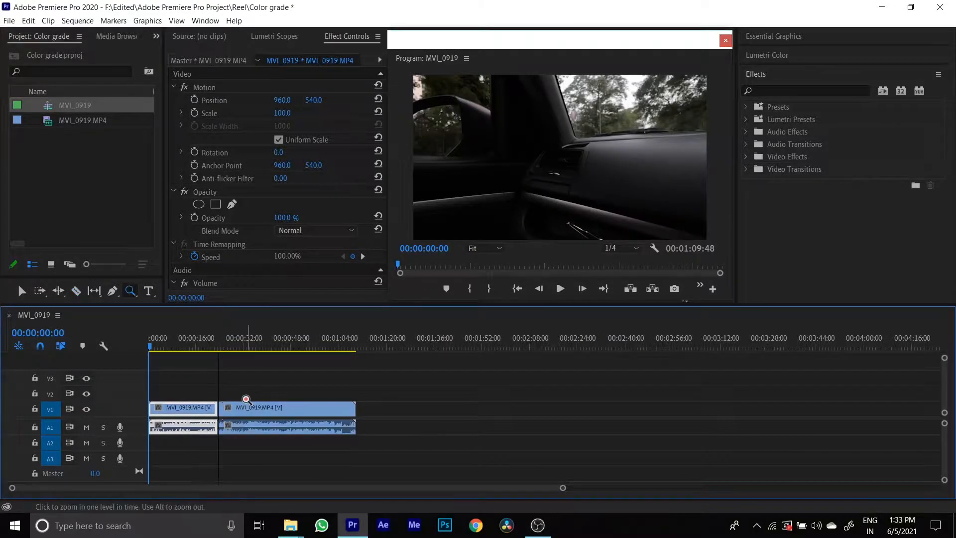
pyautogui.hotkey('ctrl', 'z')
# - Split the MVI_0919 clip into three pieces, cutting at about 22 s and 32 s
pyautogui.press('v')
pyautogui.moveTo(563, 489); pyautogui.dragTo(274, 488)
pyautogui.moveTo(322, 346); pyautogui.dragTo(497, 359)
pyautogui.press('c')
pyautogui.click(393, 404)
pyautogui.click(498, 415)
# - Delete the first and last pieces of the clip and move the middle piece to the start of the sequence
pyautogui.press('v')
pyautogui.click(521, 408)
pyautogui.press('Delete')
pyautogui.click(351, 409)
pyautogui.press('Delete')
pyautogui.moveTo(432, 409); pyautogui.dragTo(192, 407)
# - Create an adjustment layer with default settings and place it on track V2 above the clip
pyautogui.rightClick(48, 161)
pyautogui.moveTo(149, 202)
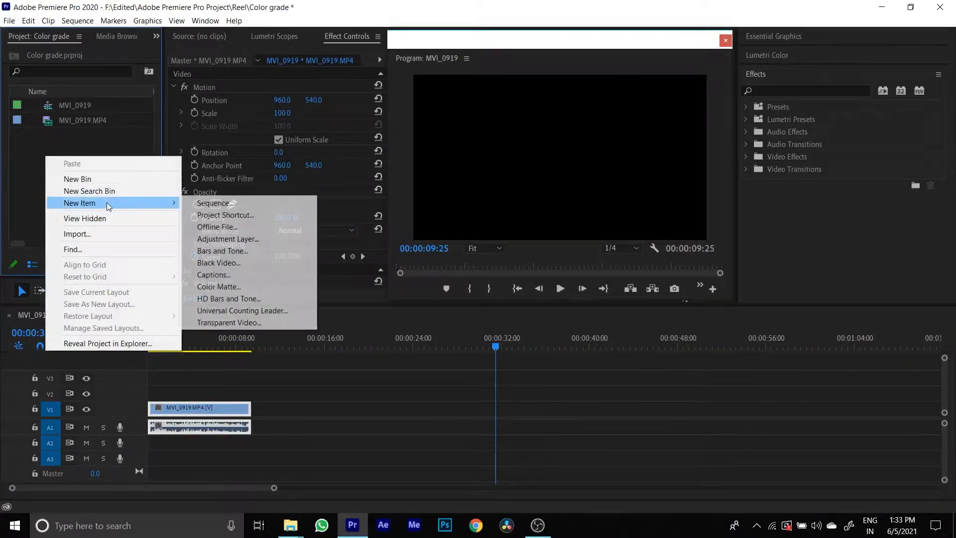
pyautogui.click(235, 240)
pyautogui.press('Return')
pyautogui.moveTo(62, 107); pyautogui.dragTo(142, 393)
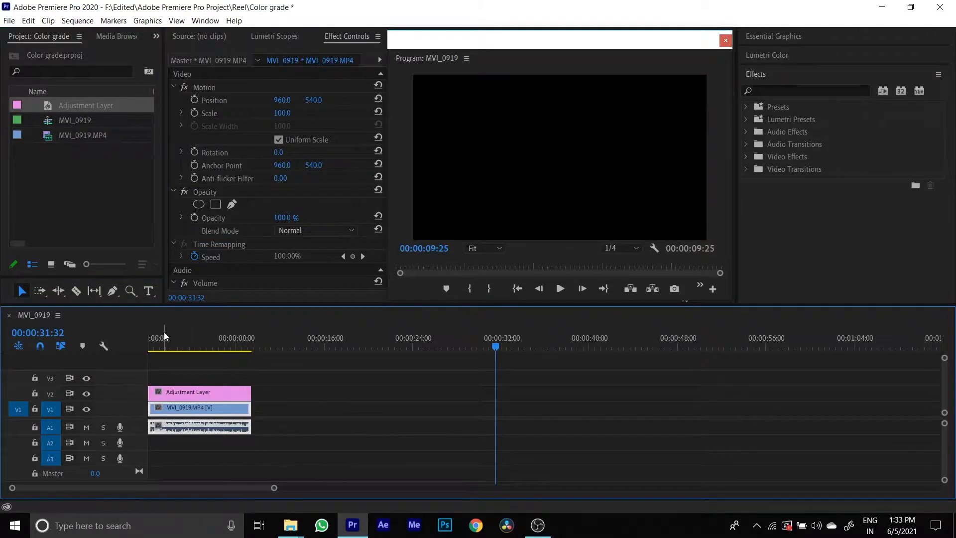
# - Show a frame with both cars at 00:00:01:35 and apply the Crop effect to the adjustment layer
pyautogui.click(167, 341)
pyautogui.click(789, 92)
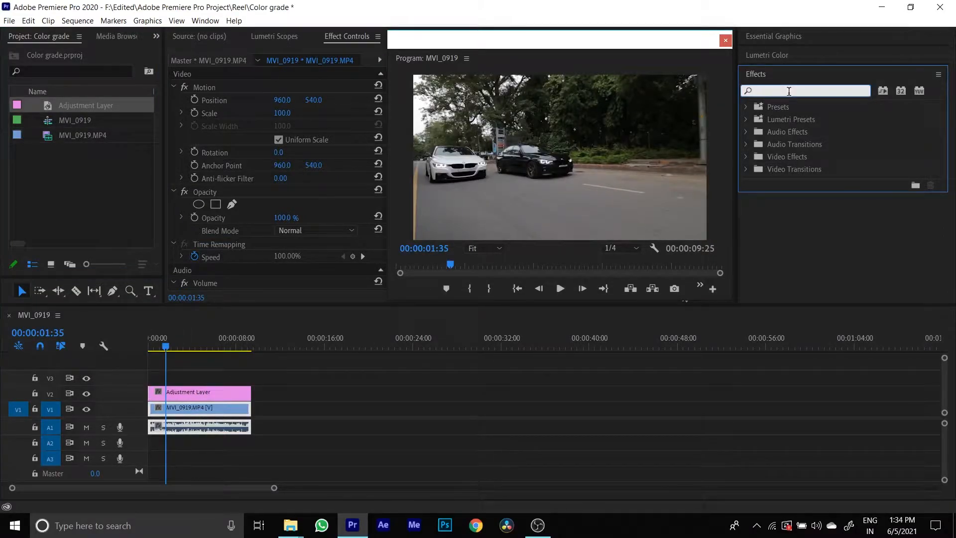
pyautogui.write('crop')
pyautogui.moveTo(793, 180); pyautogui.dragTo(217, 390)
# - Set the Crop effect's Top and Bottom values to 11% to make cinematic black bars
pyautogui.scroll(-3, 255, 206)
pyautogui.click(282, 205)
pyautogui.write('11')
pyautogui.click(291, 230)
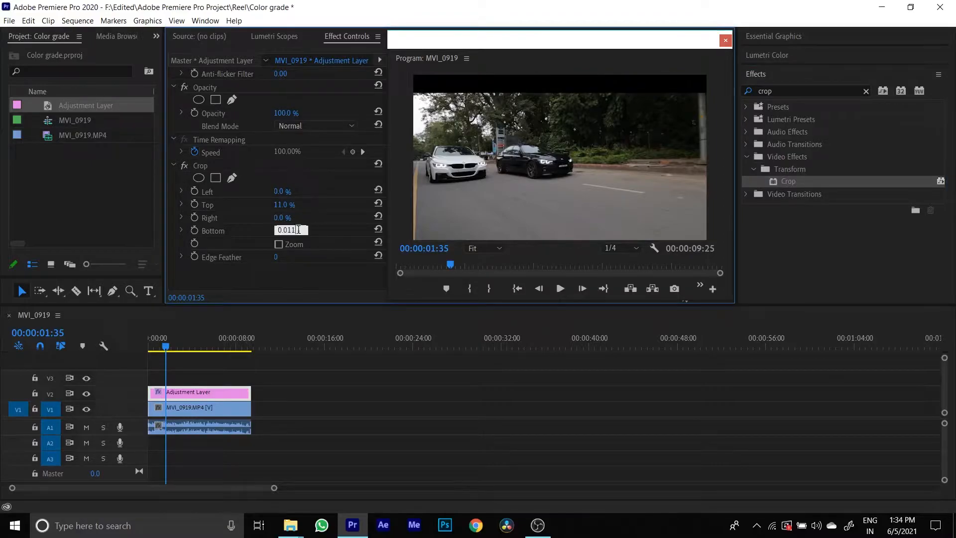
pyautogui.doubleClick(295, 226)
pyautogui.write('11')
pyautogui.press('Return')
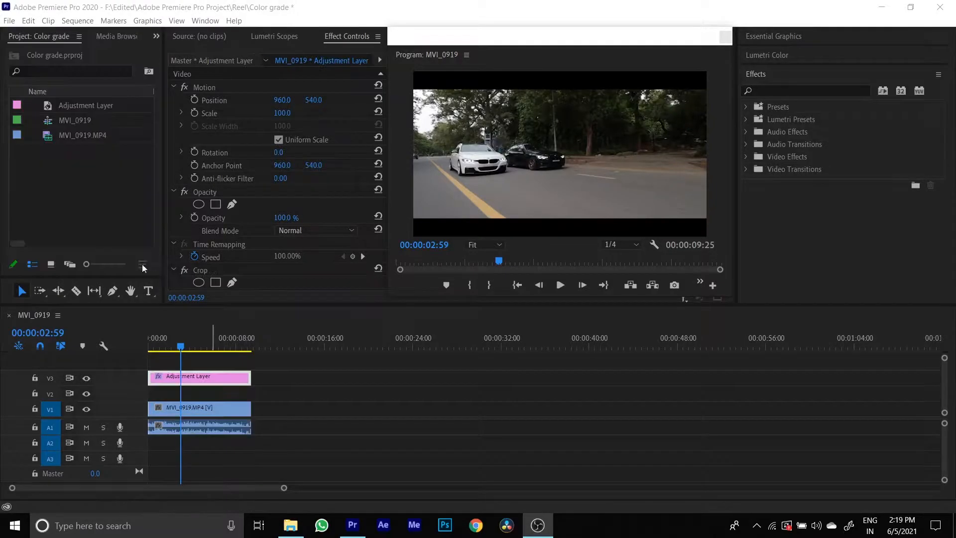
# - Create a second adjustment layer and place it on track V2 between the clip and the cropped layer
pyautogui.rightClick(70, 196)
pyautogui.moveTo(191, 241)
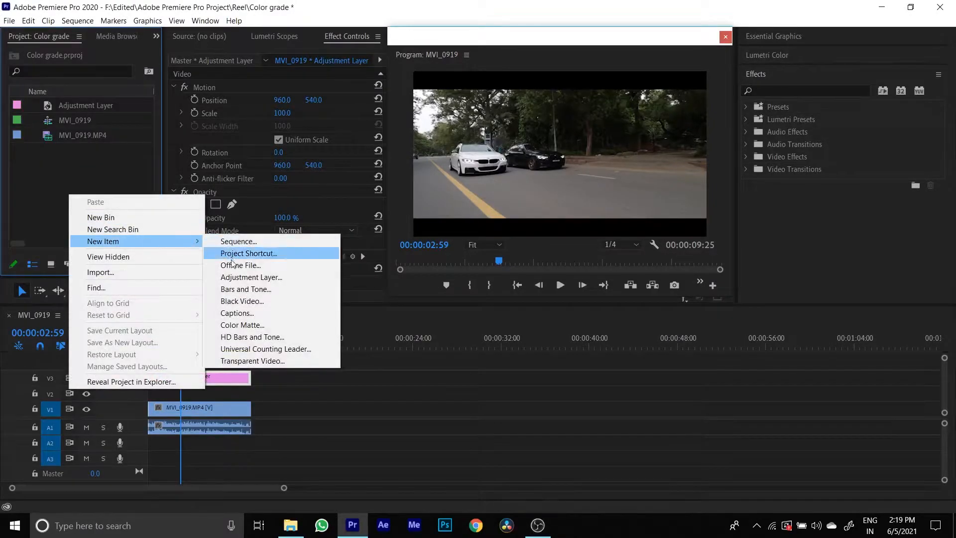
pyautogui.click(251, 277)
pyautogui.click(495, 305)
pyautogui.moveTo(67, 127); pyautogui.dragTo(246, 394)
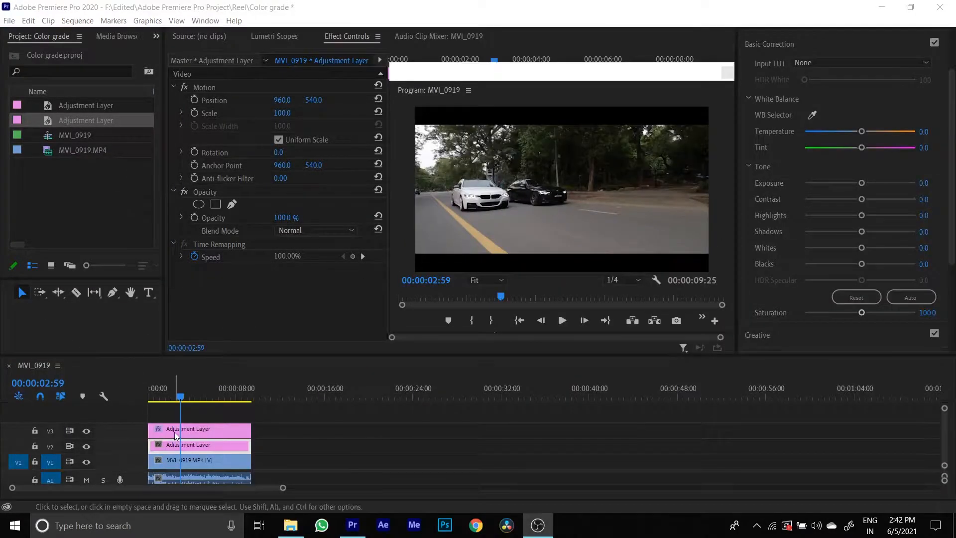
# - Rename the adjustment layer on track V3 as "crop"
pyautogui.rightClick(174, 445)
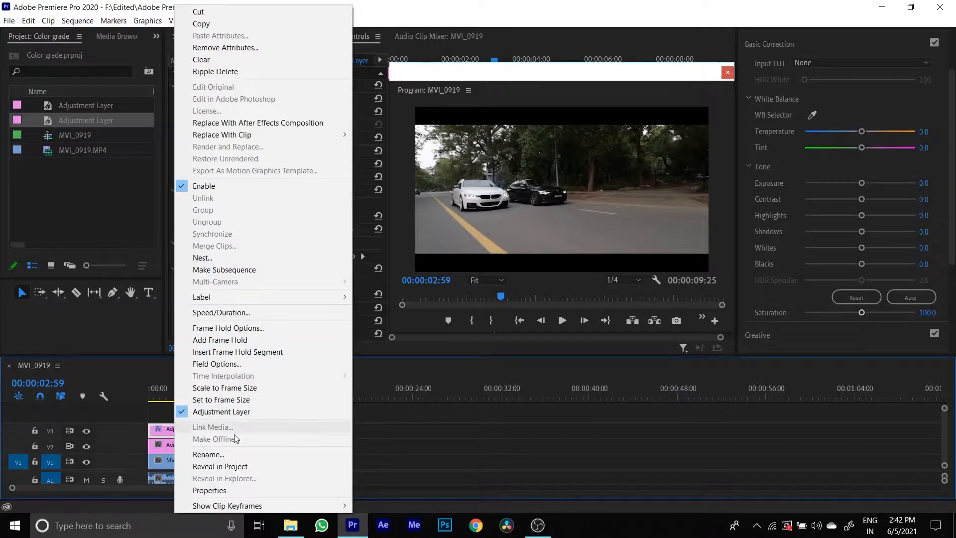
pyautogui.click(209, 454)
pyautogui.write('crom')
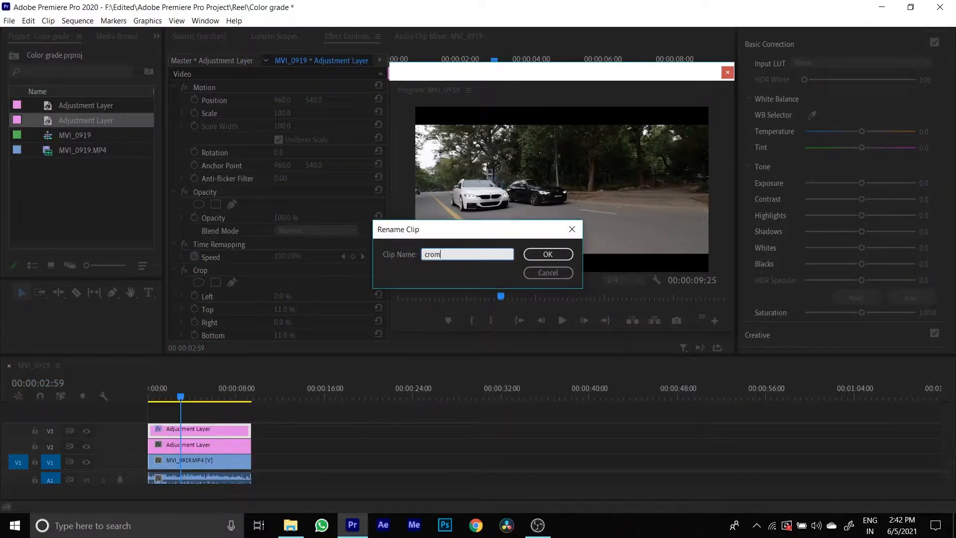
pyautogui.press('Return')
# - Rename the adjustment layer on track V2 as "color grade"
pyautogui.rightClick(199, 447)
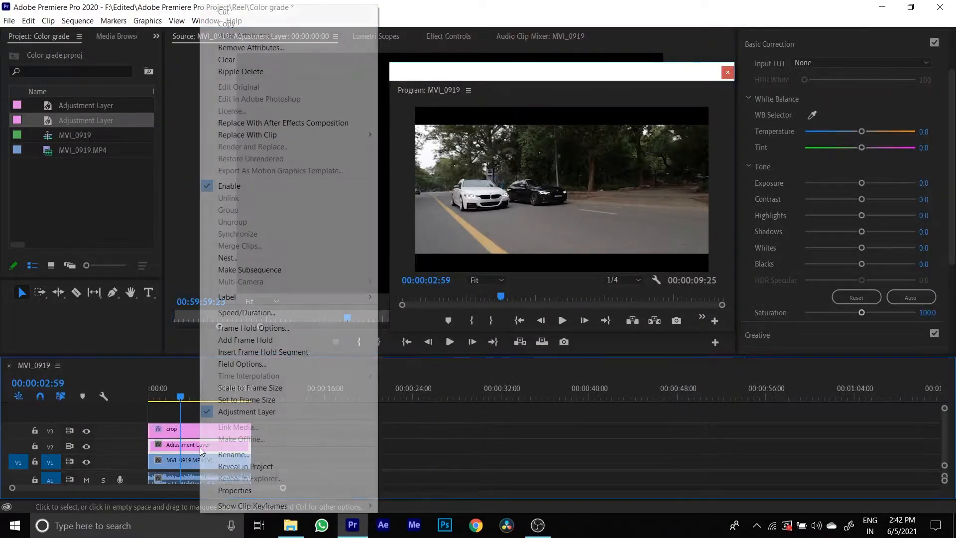
pyautogui.click(237, 455)
pyautogui.write('co')
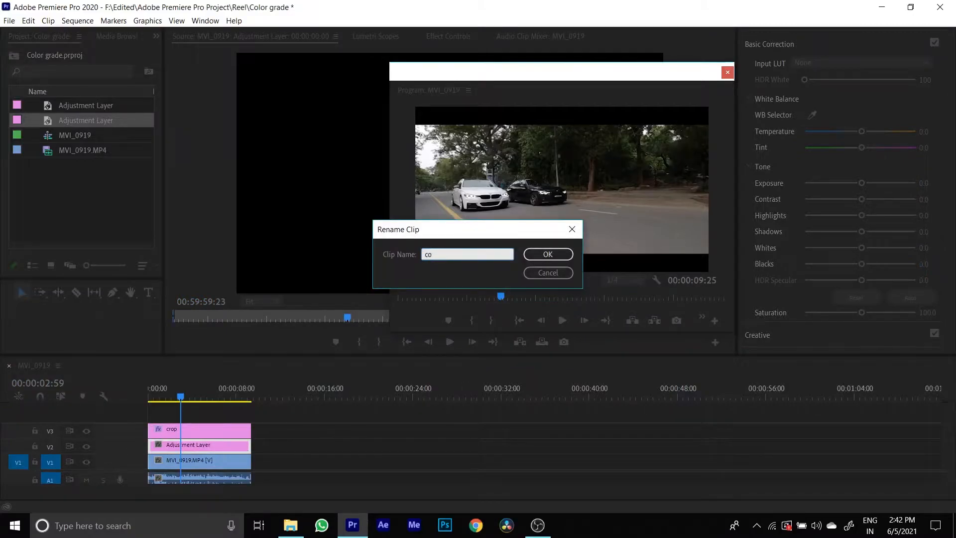
pyautogui.write('lor grade')
pyautogui.press('Return')
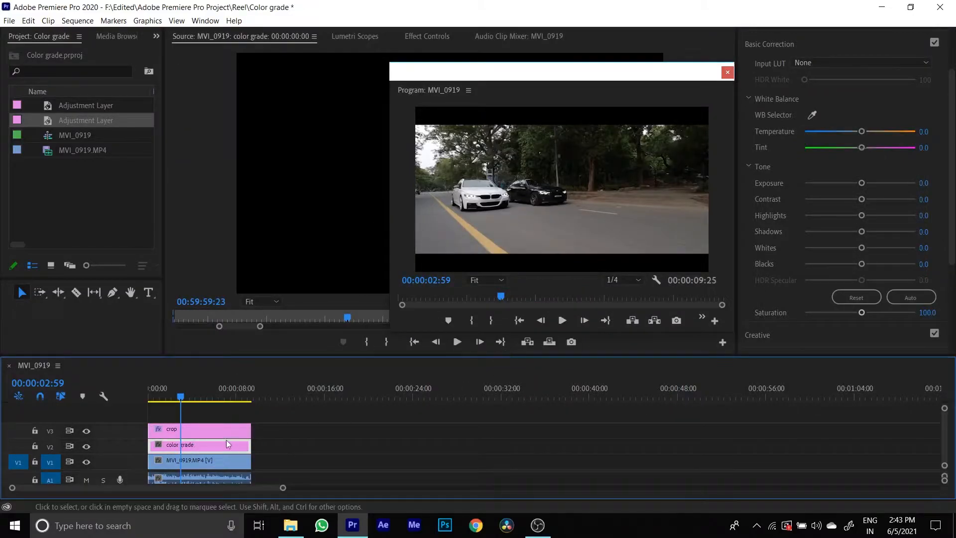
# - Hide track V3 with the crop layer and set the color grade layer's Lumetri Exposure to -0.7
pyautogui.click(86, 430)
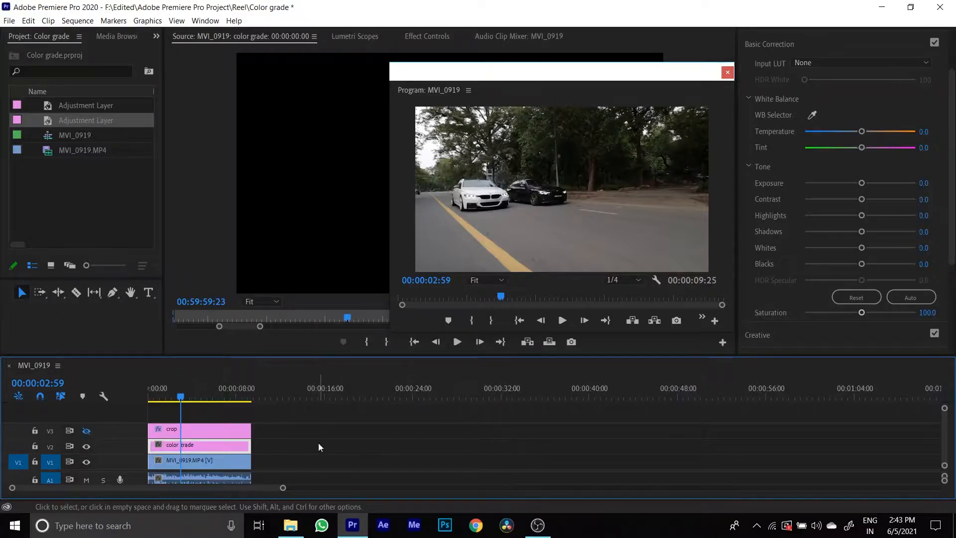
pyautogui.scroll(2, 792, 90)
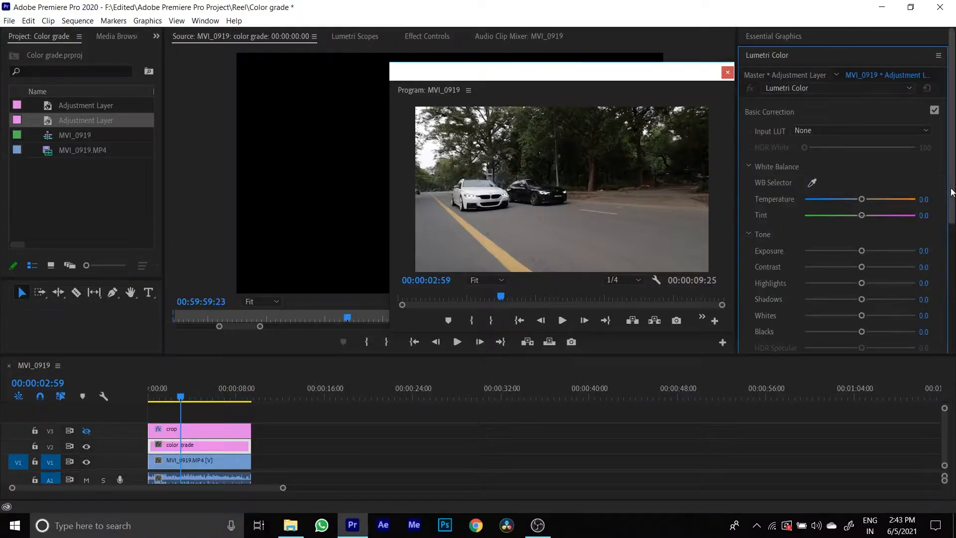
pyautogui.scroll(-2, 836, 149)
pyautogui.moveTo(862, 184); pyautogui.dragTo(857, 184)
pyautogui.click(925, 184)
pyautogui.click(943, 185)
pyautogui.press('BackSpace')
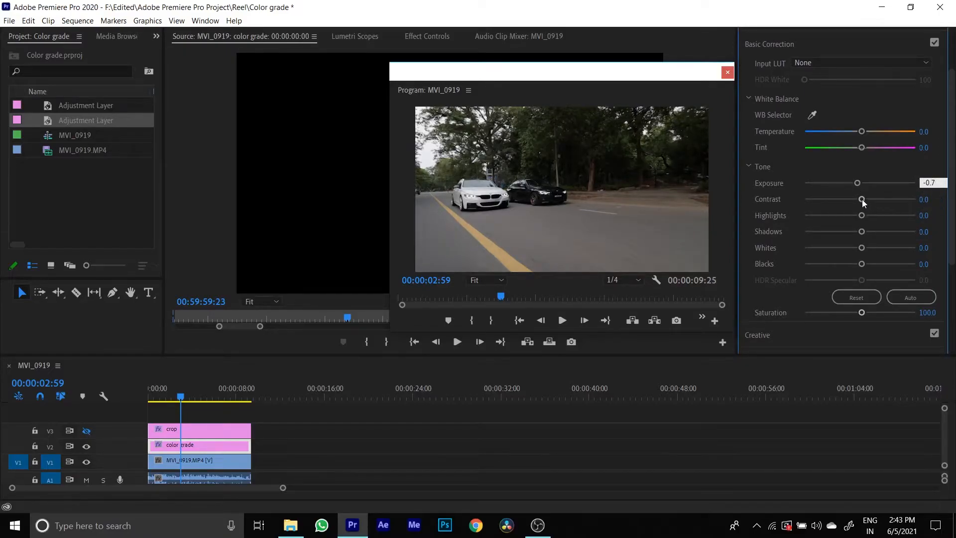
# - In the Tone settings, set Contrast to 80, Highlights to 19 and Shadows to 70
pyautogui.click(924, 200)
pyautogui.write('80')
pyautogui.click(930, 215)
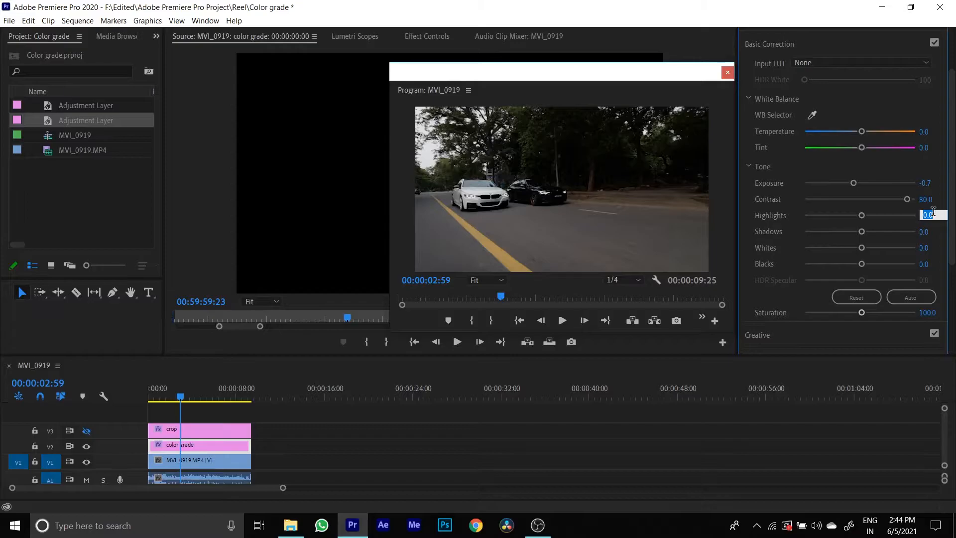
pyautogui.write('19')
pyautogui.press('Return')
pyautogui.click(927, 232)
pyautogui.write('70')
pyautogui.press('Return')
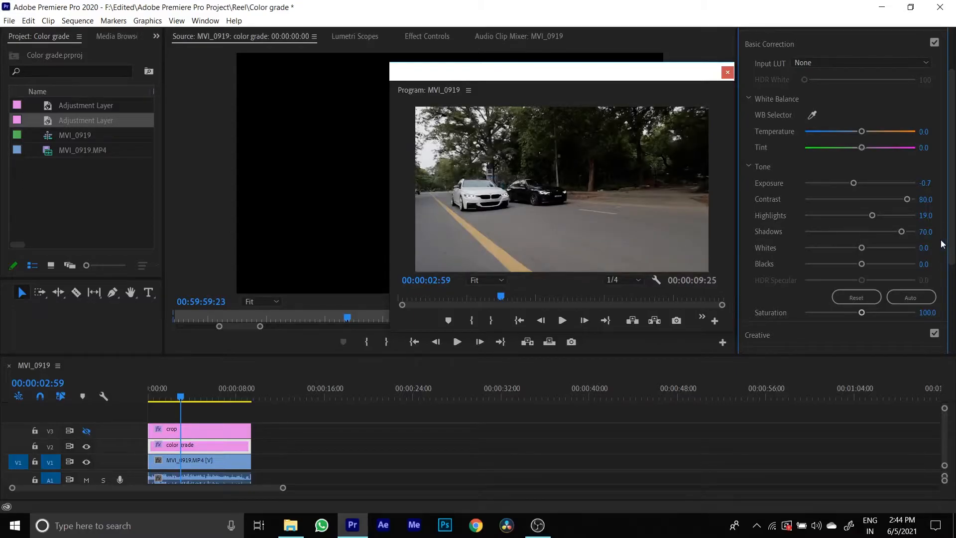
# - In the Tone settings, set Whites to 15.5 and Blacks to 60
pyautogui.click(924, 250)
pyautogui.write('15.5')
pyautogui.press('Return')
pyautogui.click(924, 266)
pyautogui.write('60')
pyautogui.press('Return')
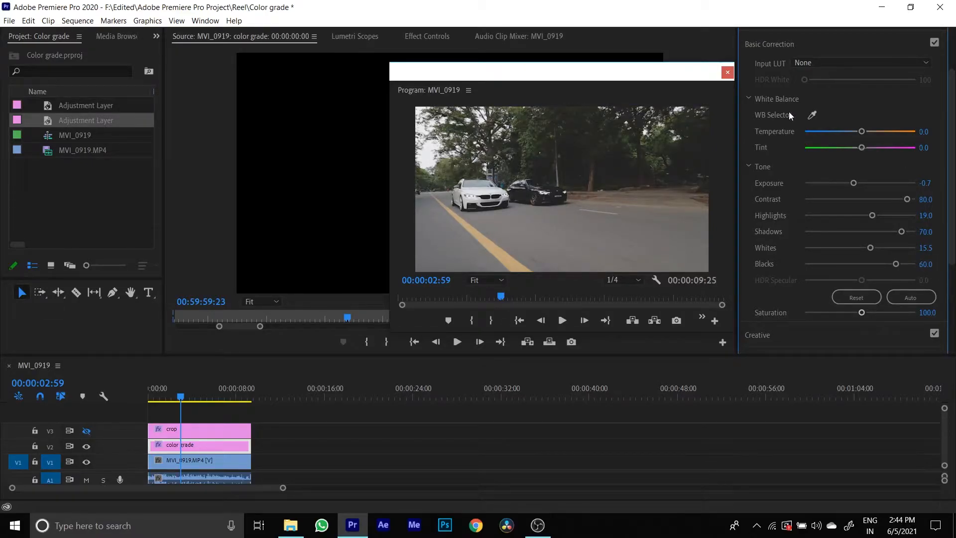
# - In the Creative adjustments of Lumetri Color, set Sharpen to 15.5
pyautogui.click(768, 49)
pyautogui.click(770, 143)
pyautogui.moveTo(951, 188); pyautogui.dragTo(954, 248)
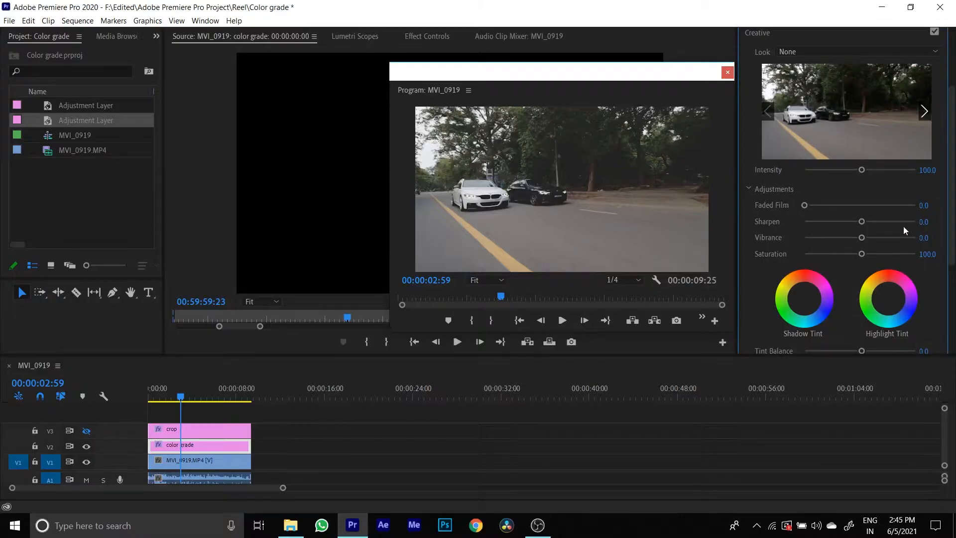
pyautogui.click(924, 222)
pyautogui.write('15')
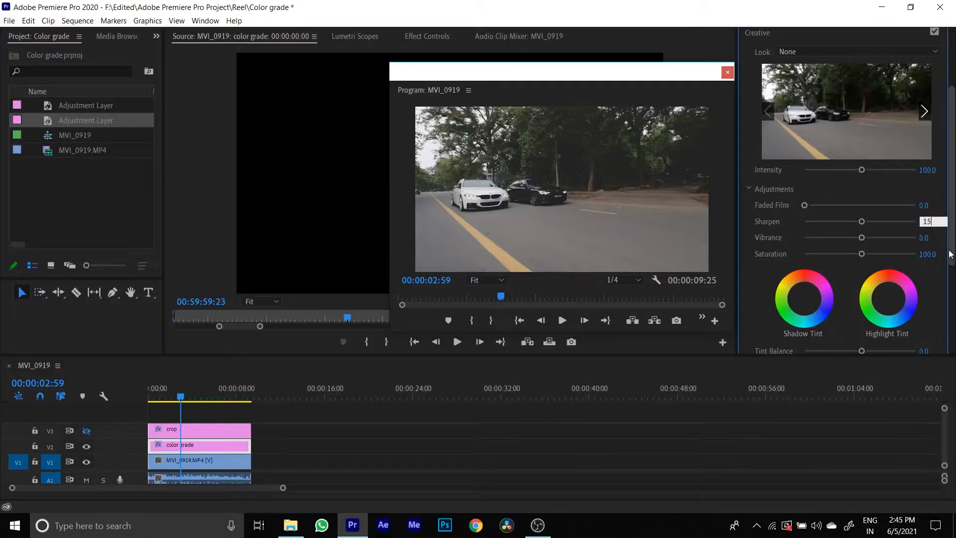
pyautogui.write('.5')
# - In the Creative adjustments, set Vibrance to -43 and Saturation to 115
pyautogui.press('Tab')
pyautogui.write('-34.1')
pyautogui.write('43')
pyautogui.press('Return')
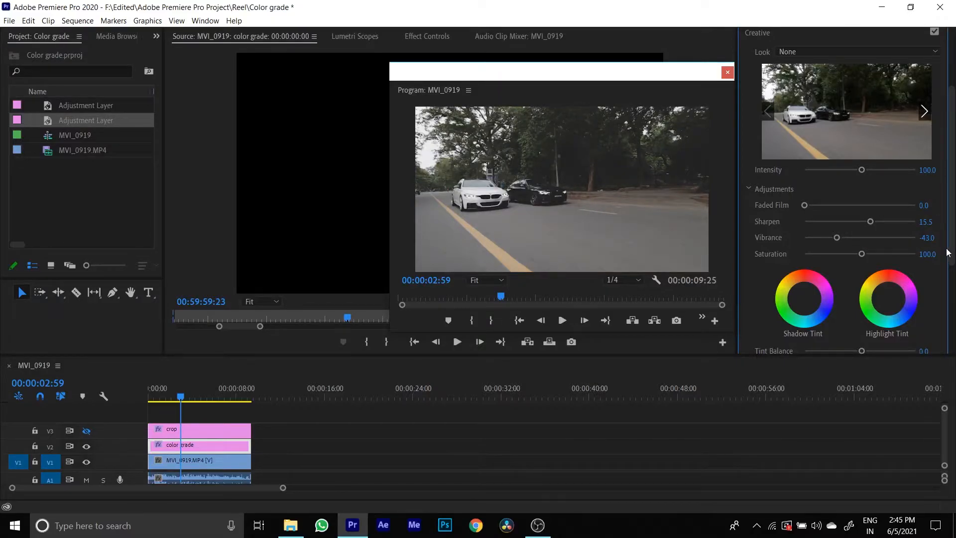
pyautogui.click(930, 254)
pyautogui.write('115')
pyautogui.press('Return')
# - Shape the white RGB curve into a gentle S by lowering a shadow point and raising a highlight point
pyautogui.scroll(3, 950, 233)
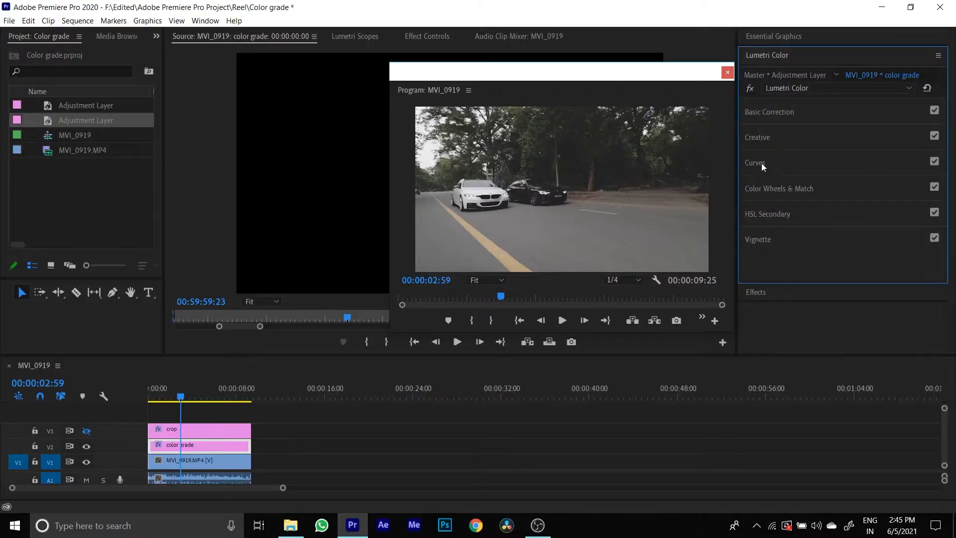
pyautogui.scroll(-3, 949, 233)
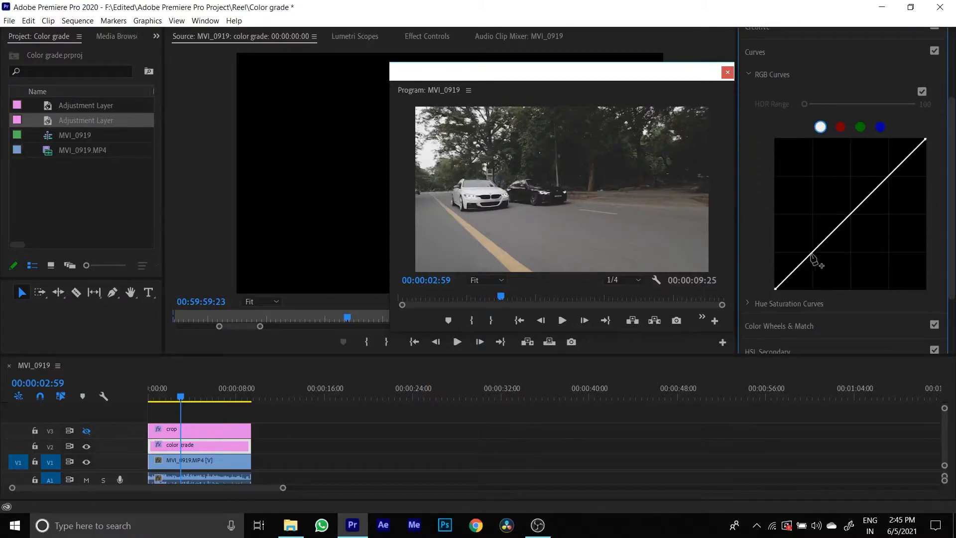
pyautogui.moveTo(811, 255); pyautogui.dragTo(813, 261)
pyautogui.click(889, 182)
pyautogui.moveTo(889, 182); pyautogui.dragTo(879, 177)
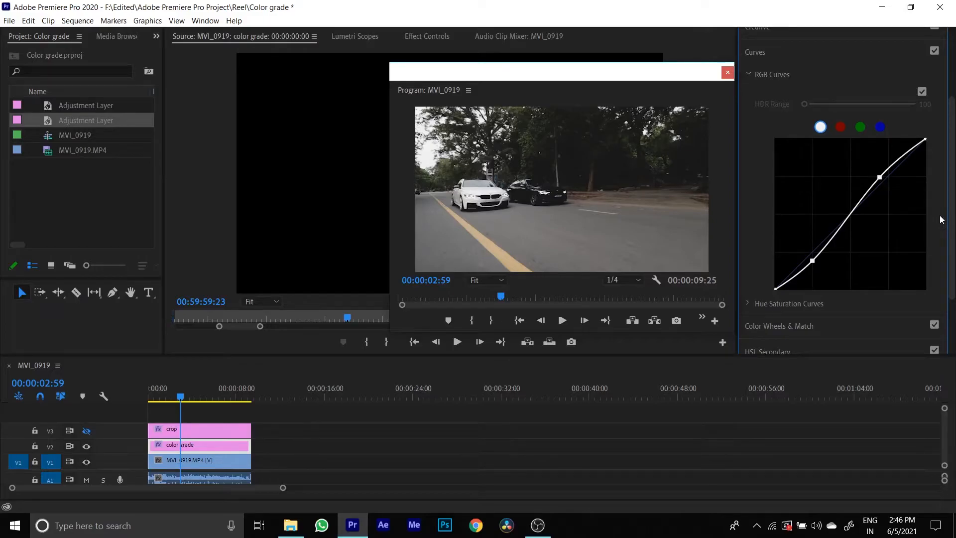
pyautogui.scroll(5, 942, 219)
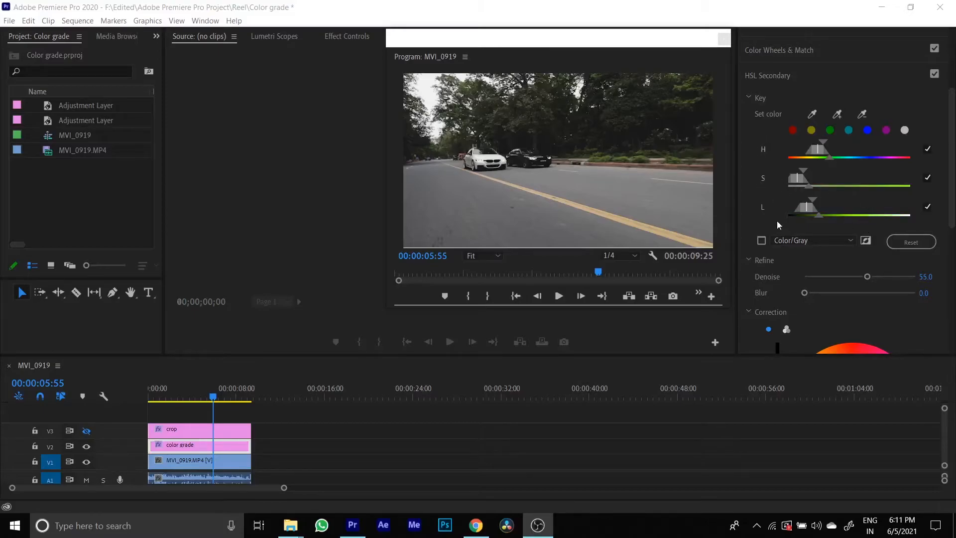
# - In the HSL Secondary key, select the green preset, tighten the hue range's falloff, and narrow the saturation and luma ranges with soft falloffs
pyautogui.click(830, 130)
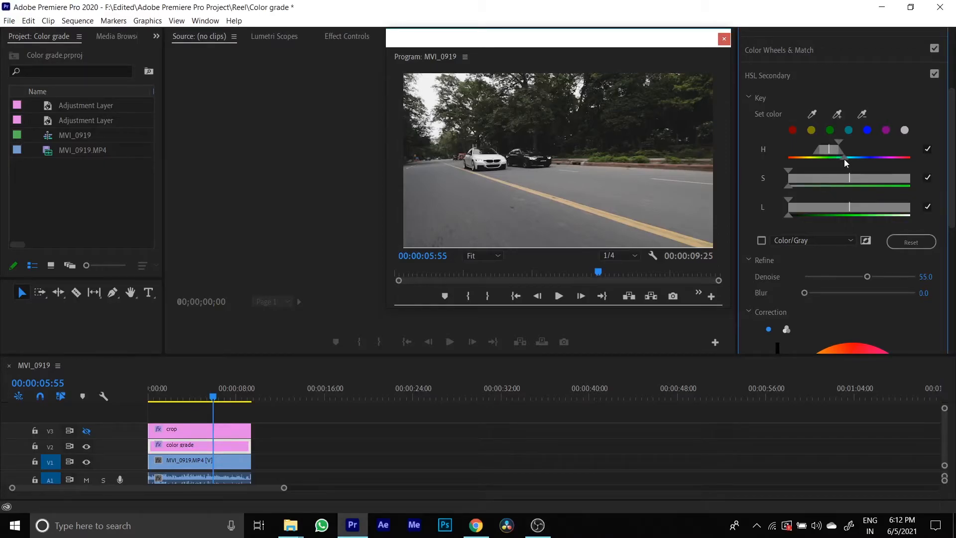
pyautogui.moveTo(845, 159)
pyautogui.mouseDown()
pyautogui.moveTo(867, 160)
pyautogui.moveTo(839, 157)
pyautogui.moveTo(840, 142)
pyautogui.mouseUp()
pyautogui.moveTo(798, 187); pyautogui.dragTo(793, 213)
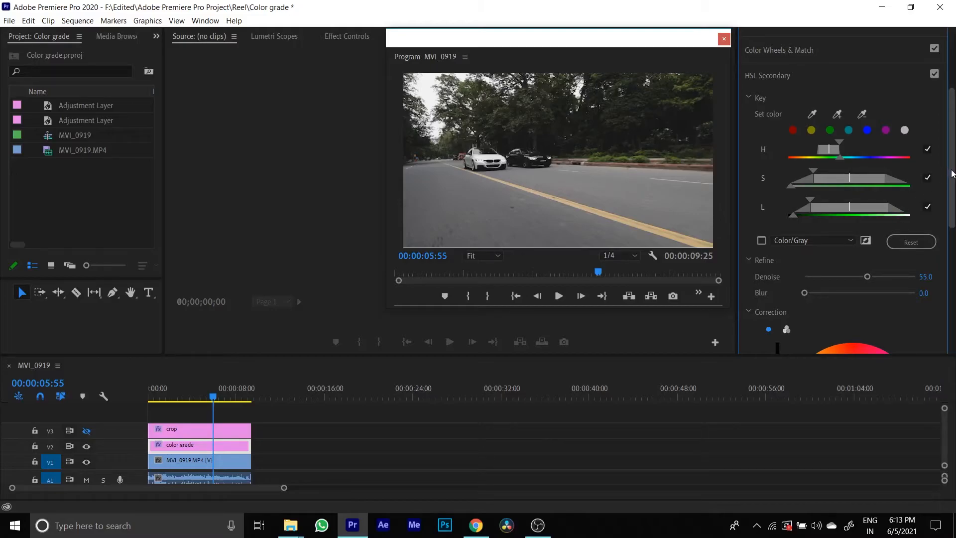
# - Shift the HSL Secondary correction color wheel strongly toward orange-red to recolor the keyed foliage
pyautogui.moveTo(951, 169); pyautogui.dragTo(950, 294)
pyautogui.moveTo(853, 122); pyautogui.dragTo(836, 69)
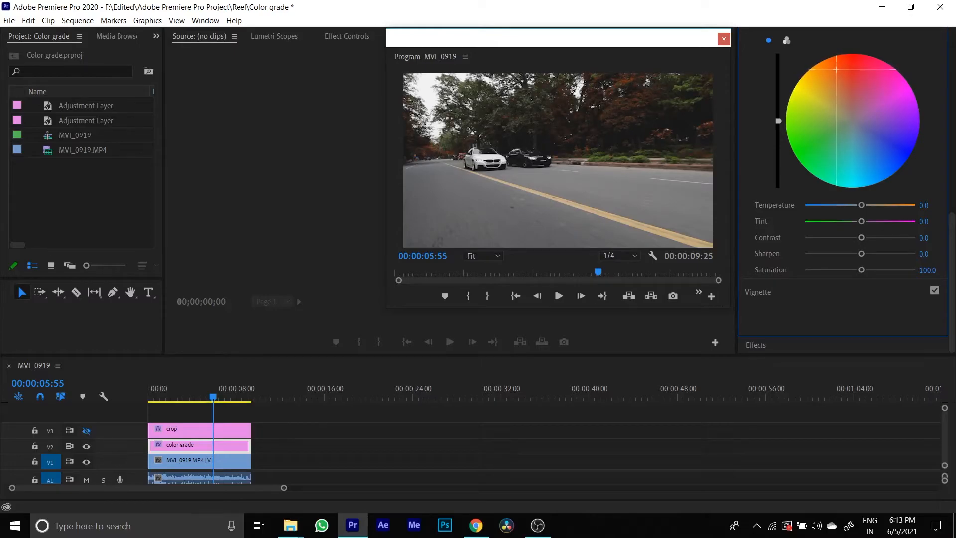
# - Refine the HSL Secondary key by slightly extending the low saturation falloff and shifting the hue range from green toward yellow
pyautogui.scroll(5, 942, 184)
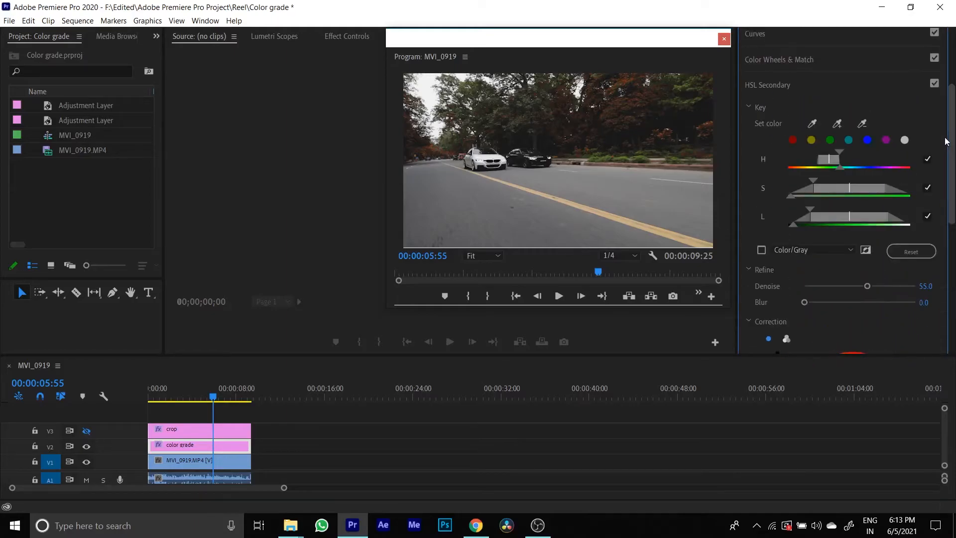
pyautogui.moveTo(791, 196); pyautogui.dragTo(790, 196)
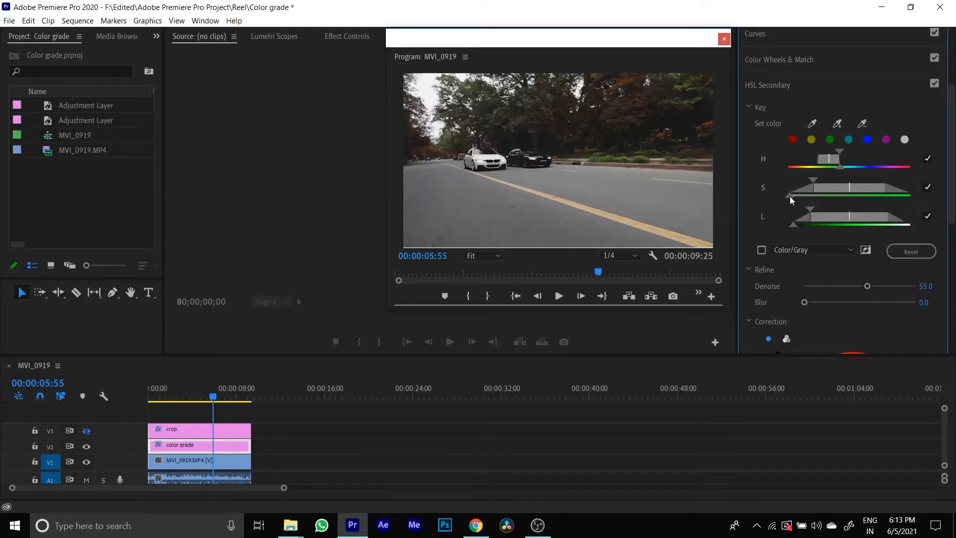
pyautogui.moveTo(818, 162); pyautogui.dragTo(806, 164)
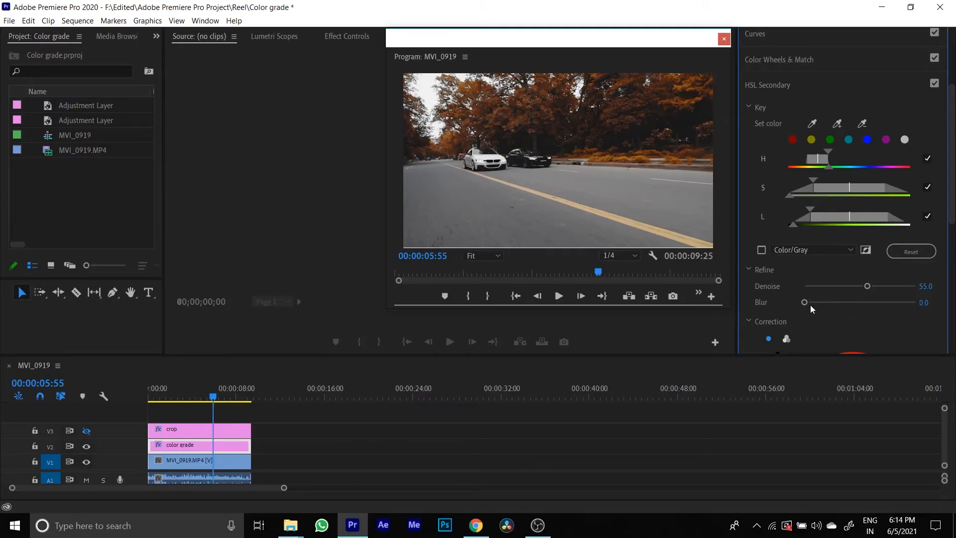
pyautogui.moveTo(953, 218); pyautogui.dragTo(954, 296)
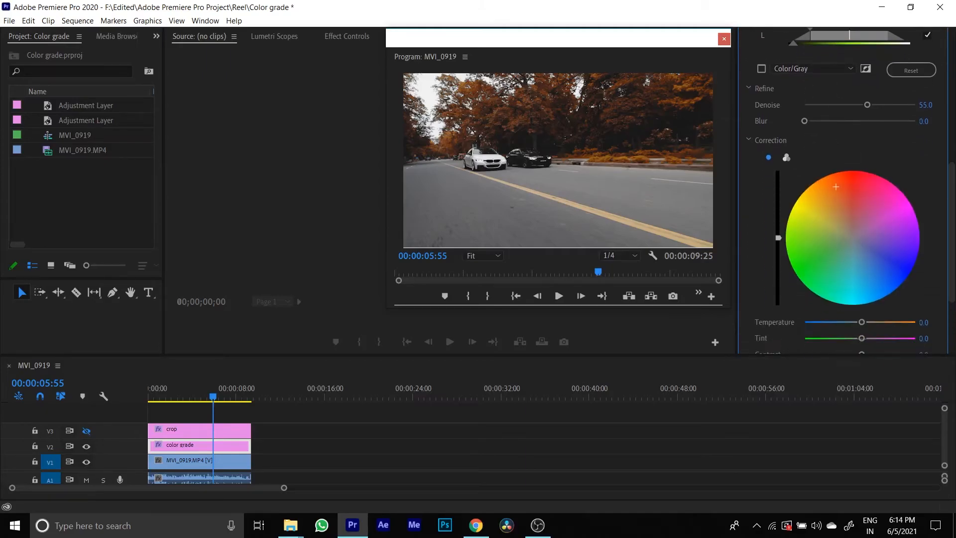